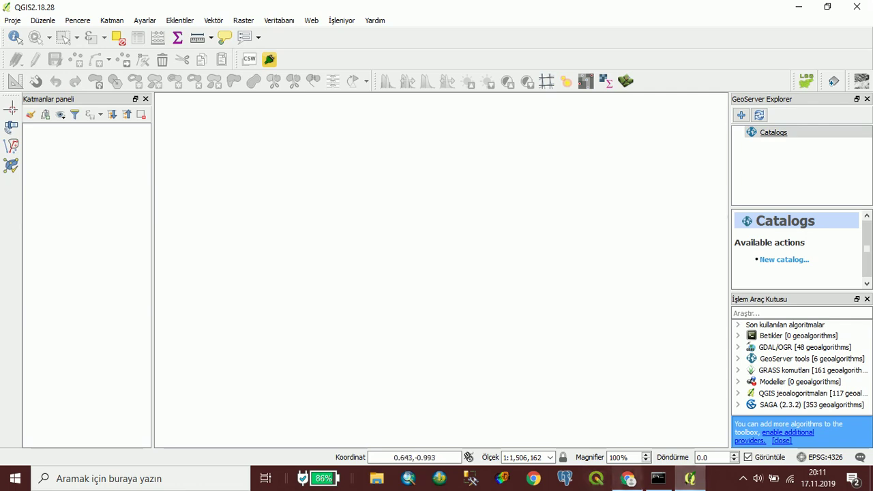
# Add ne_110m_admin_0_countries.shp as a vector layer, then switch back to the GeoServer workspace list
pyautogui.click(628, 478)
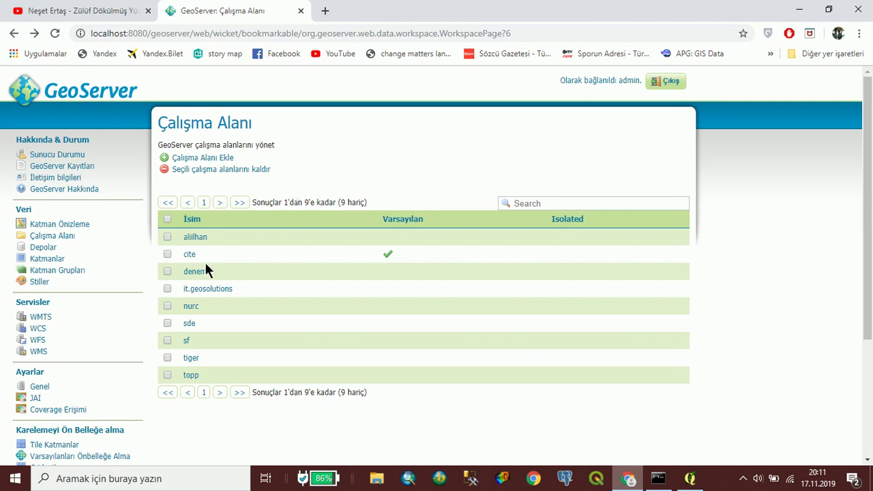
pyautogui.click(801, 8)
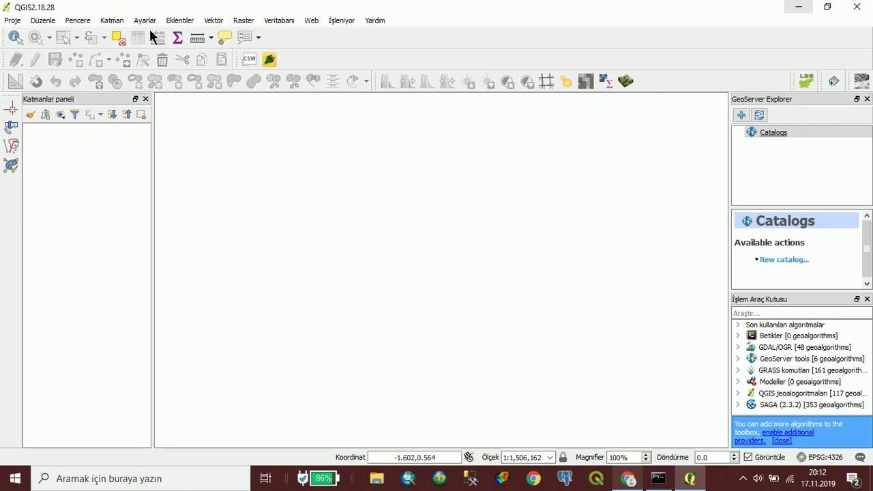
pyautogui.click(109, 21)
pyautogui.moveTo(145, 21)
pyautogui.moveTo(111, 20)
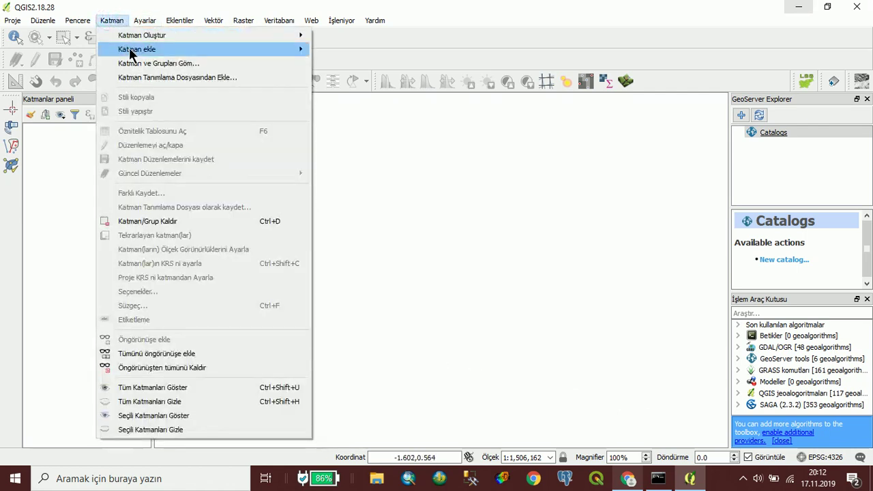
pyautogui.moveTo(305, 51)
pyautogui.click(347, 52)
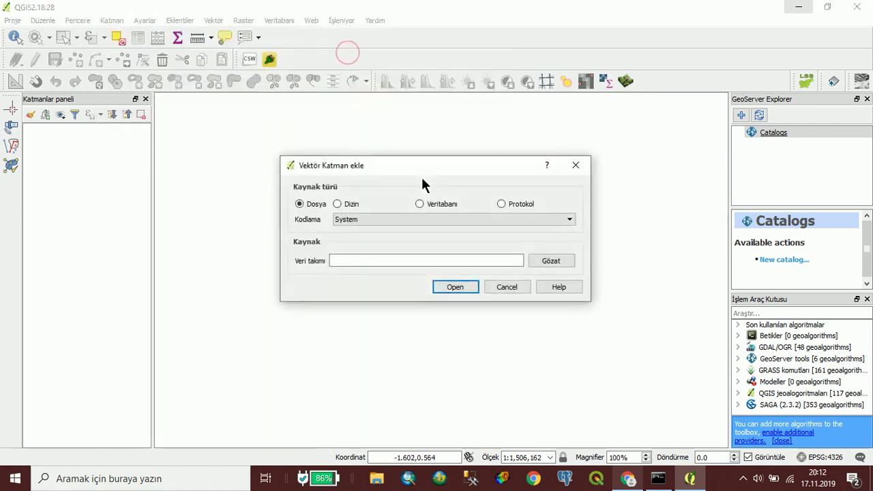
pyautogui.click(556, 252)
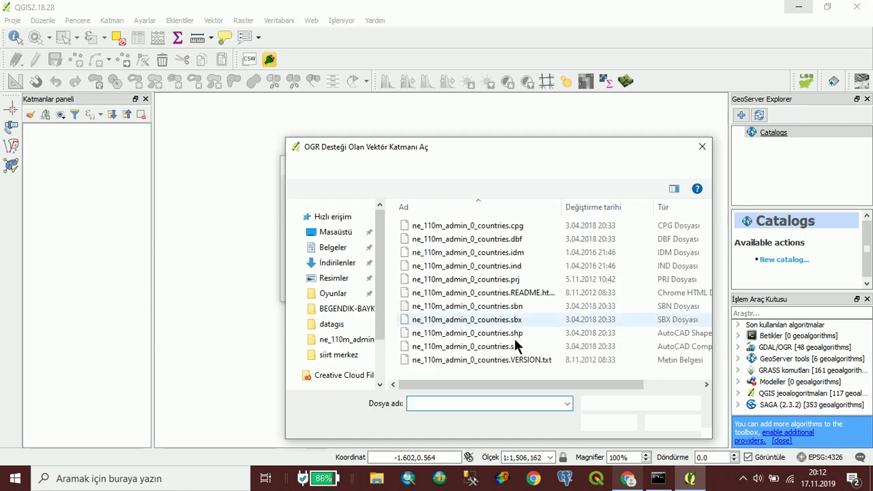
pyautogui.click(488, 331)
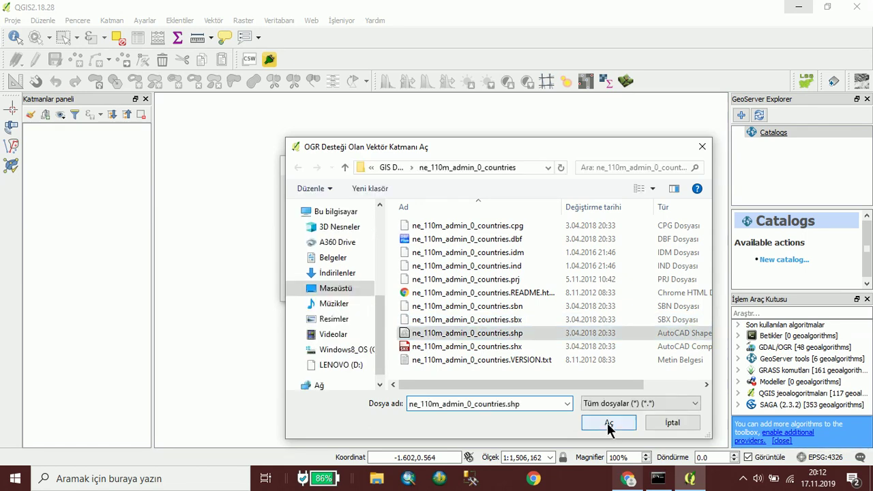
pyautogui.click(608, 424)
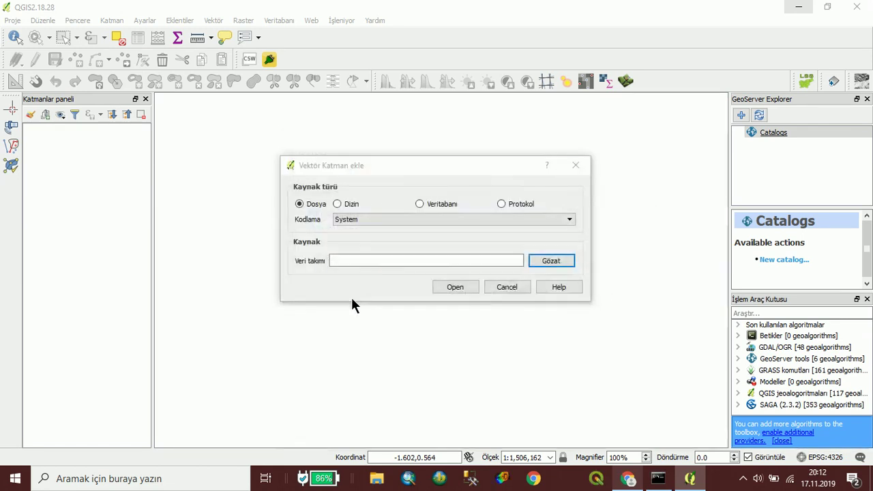
pyautogui.click(455, 289)
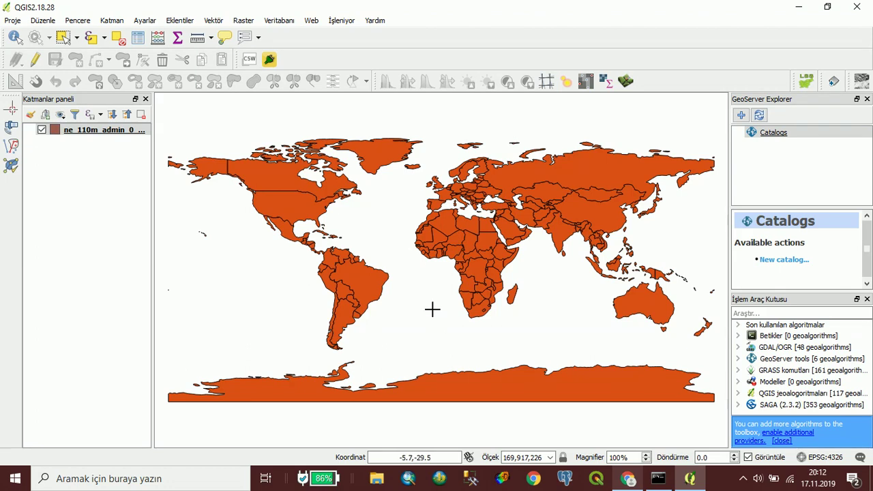
pyautogui.click(627, 478)
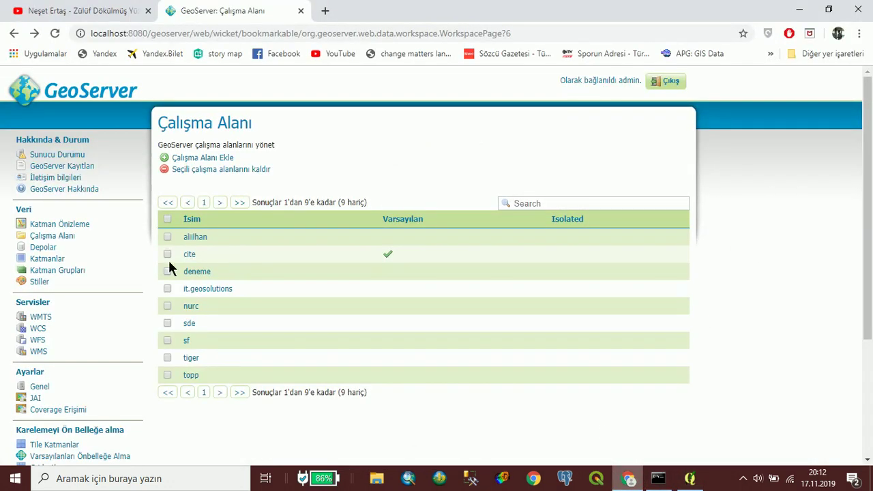
pyautogui.click(38, 237)
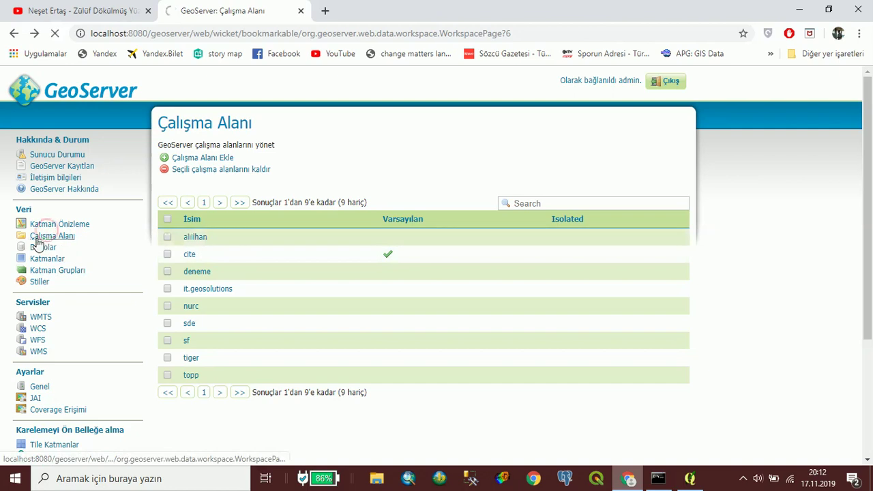
pyautogui.click(801, 11)
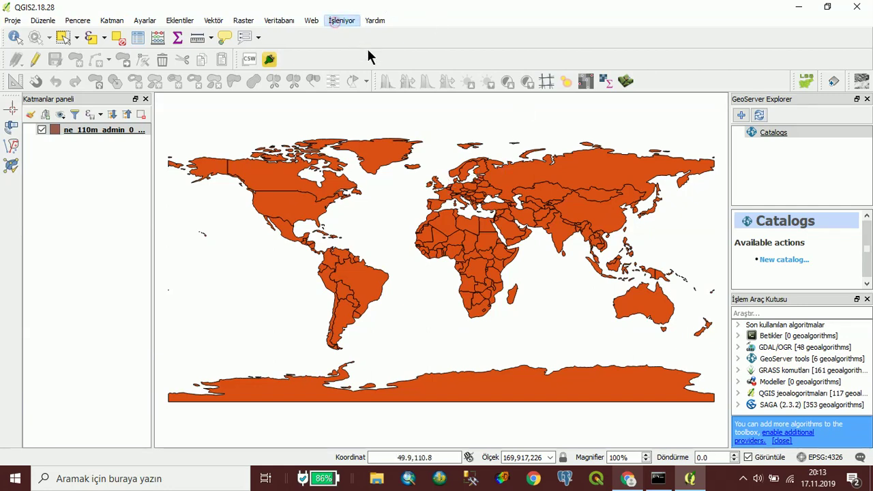
# Show the GeoServer Explorer from Web > GeoServer, then bring the GeoServer workspace page to the front
pyautogui.click(339, 20)
pyautogui.moveTo(312, 21)
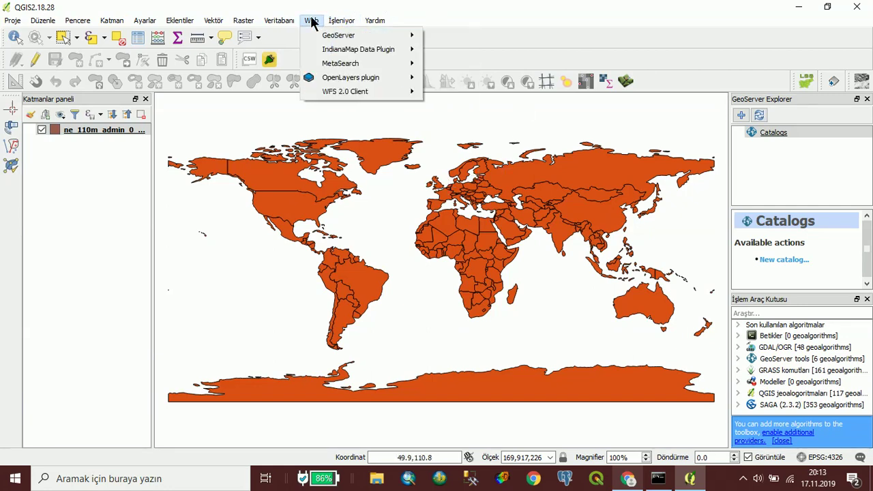
pyautogui.moveTo(362, 35)
pyautogui.click(448, 36)
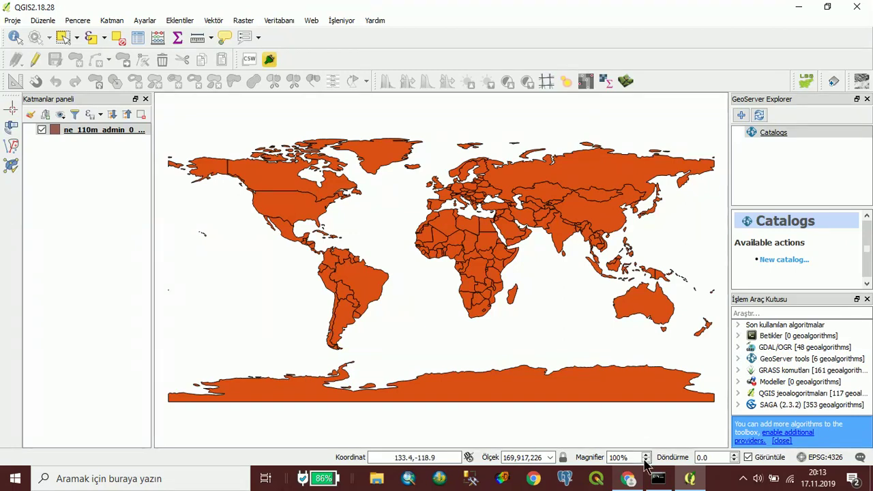
pyautogui.click(628, 480)
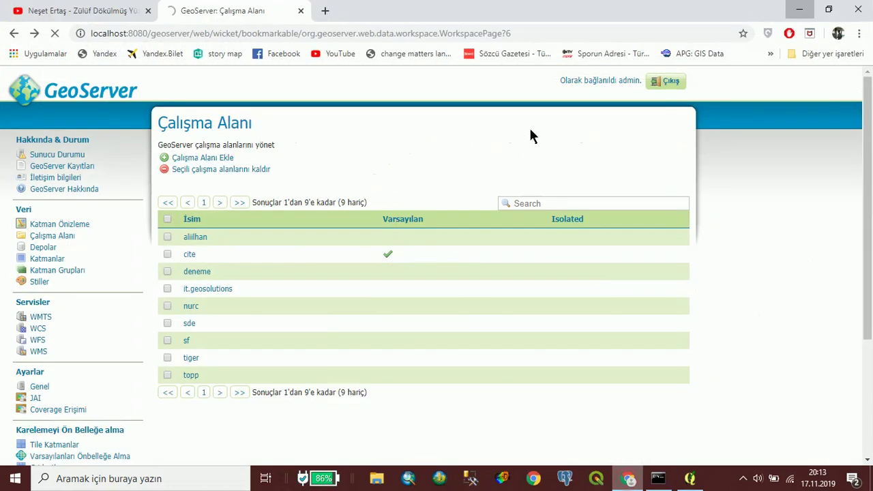
# Minimize Chrome to return to the QGIS world countries map
pyautogui.click(799, 9)
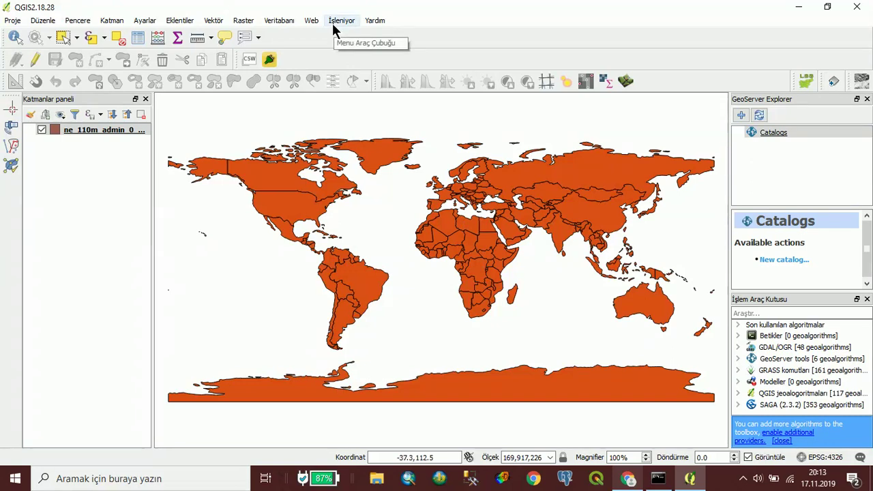
pyautogui.click(742, 116)
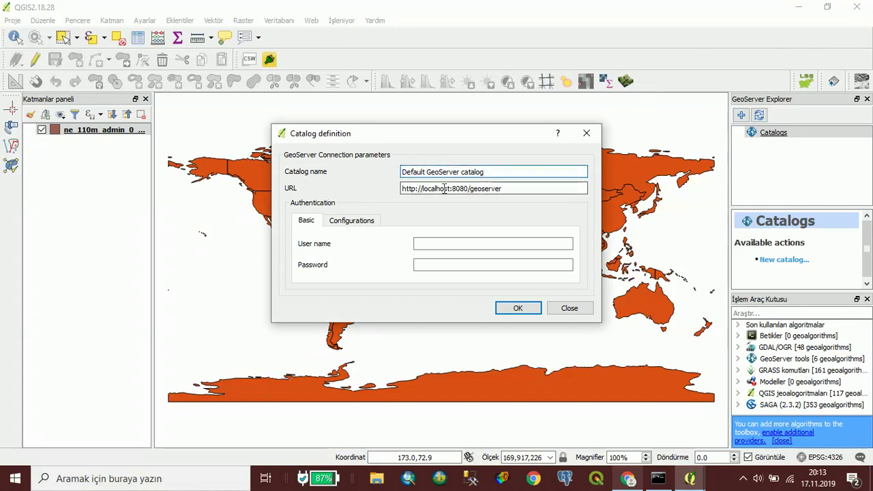
pyautogui.click(450, 243)
pyautogui.click(445, 266)
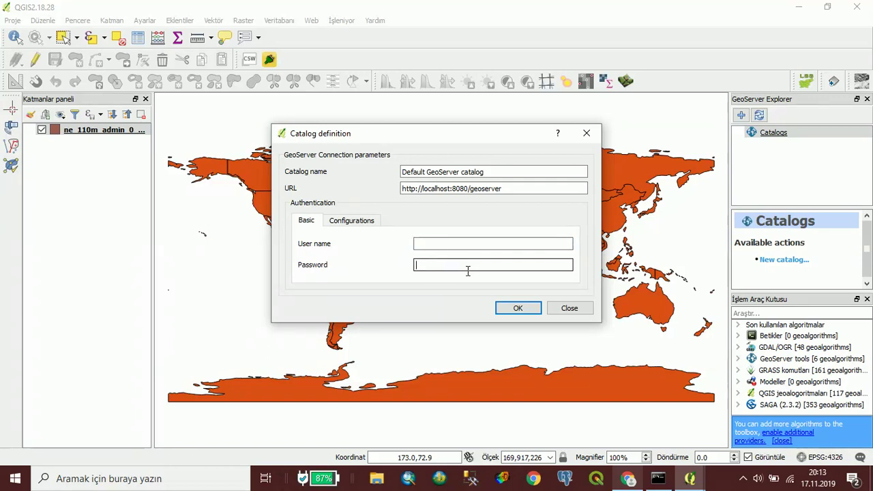
pyautogui.click(586, 136)
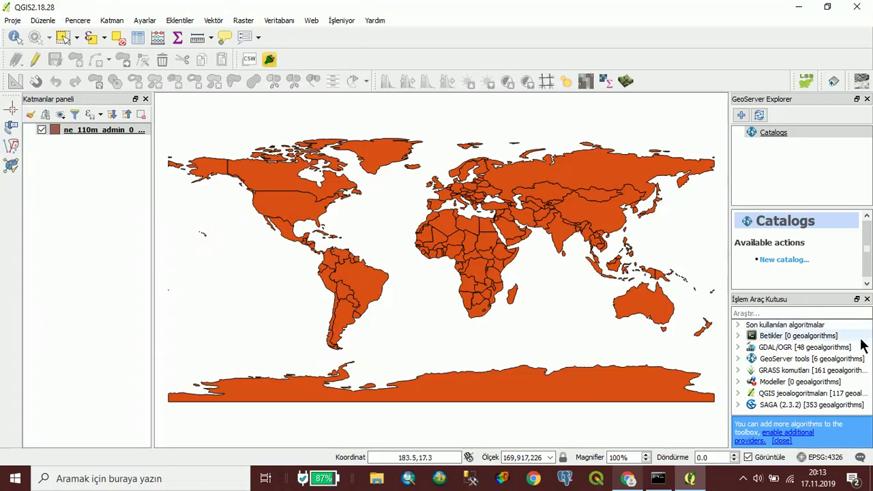
# Launch the Create workspace algorithm from the Processing Toolbox's GeoServer tools group
pyautogui.click(737, 359)
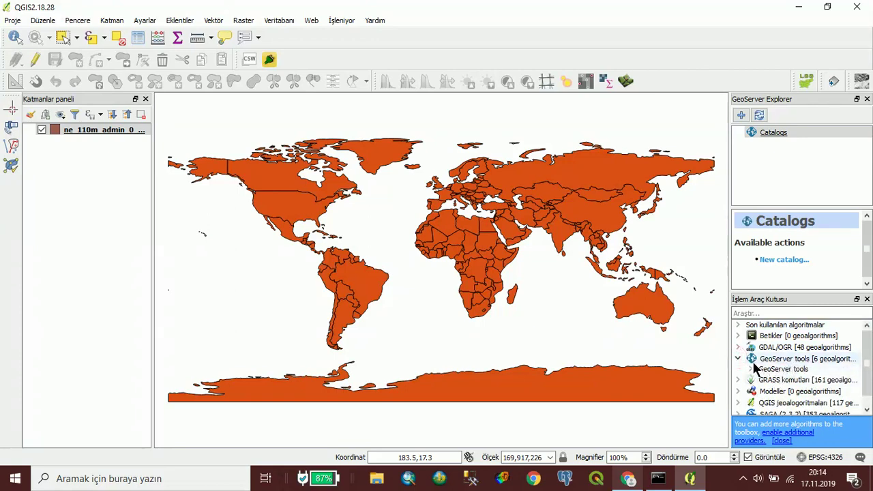
pyautogui.click(750, 369)
pyautogui.scroll(-1, 795, 351)
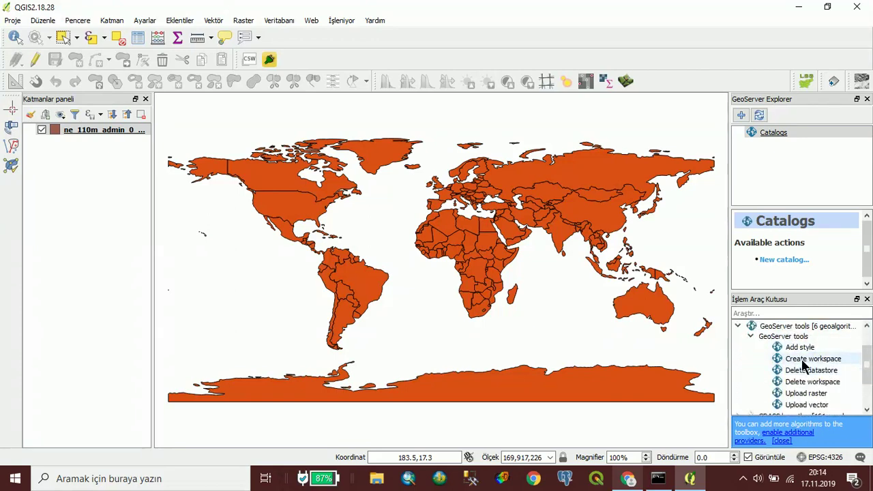
pyautogui.click(797, 359)
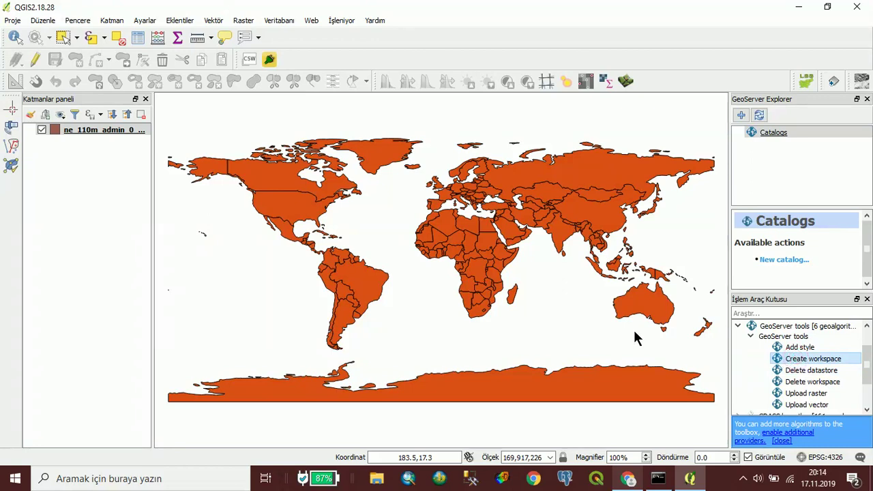
pyautogui.press('Return')
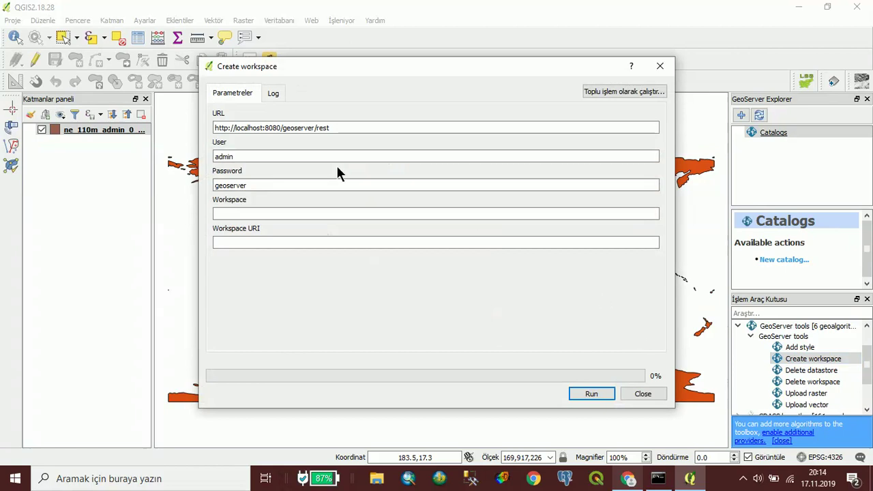
pyautogui.click(261, 214)
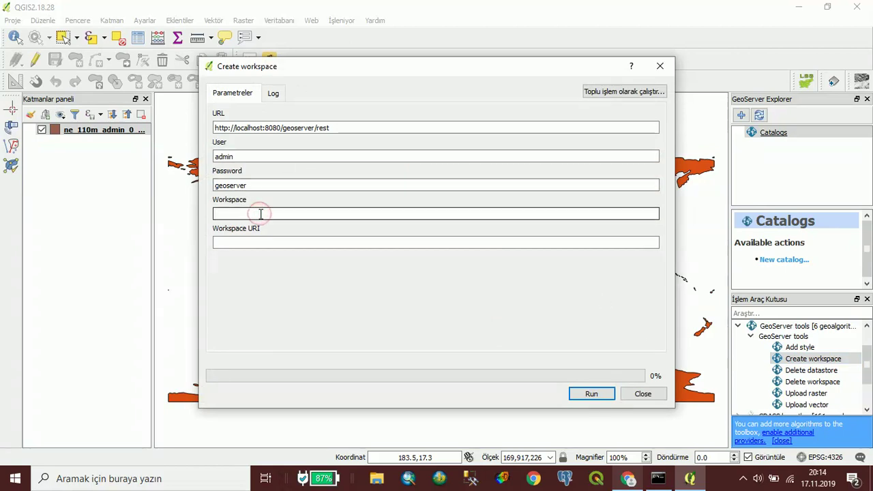
pyautogui.write('countries')
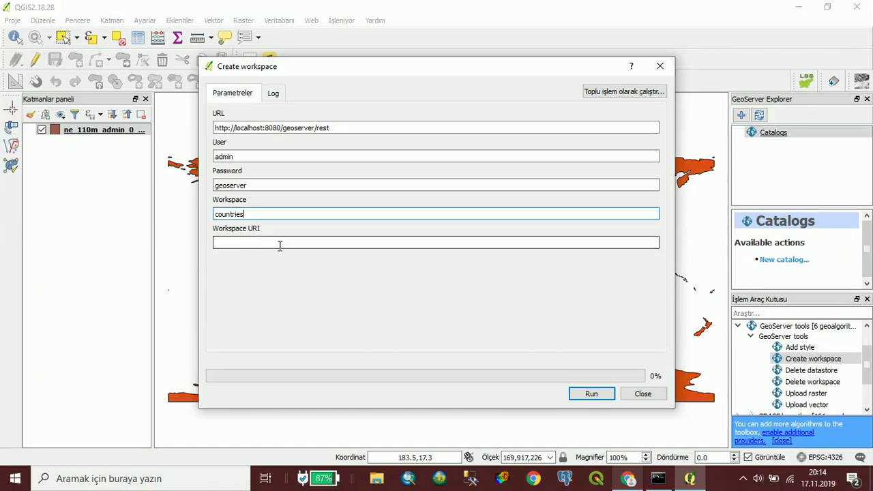
pyautogui.click(275, 245)
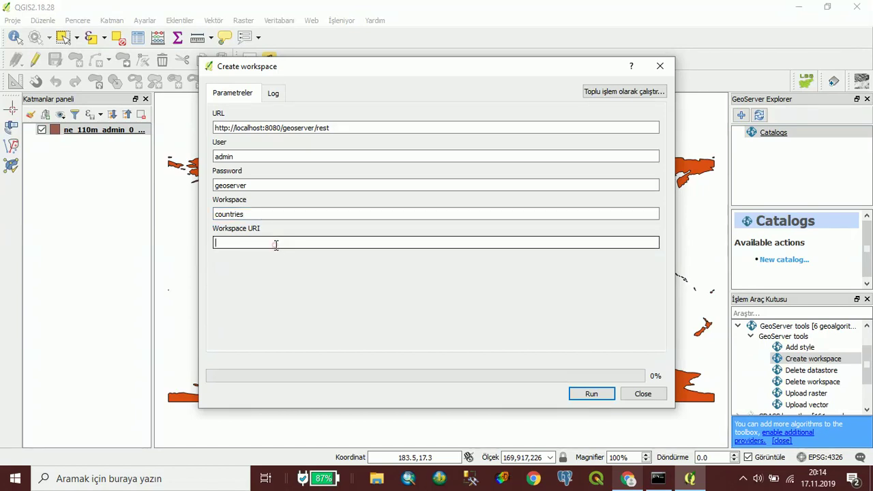
pyautogui.click(215, 126)
pyautogui.moveTo(215, 126); pyautogui.dragTo(319, 127)
pyautogui.hotkey('ctrl', 'c')
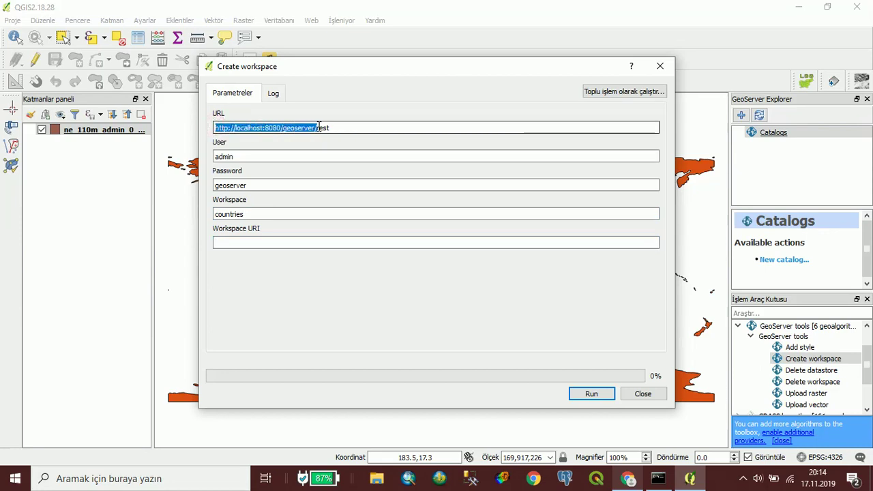
pyautogui.click(274, 240)
pyautogui.hotkey('ctrl', 'v')
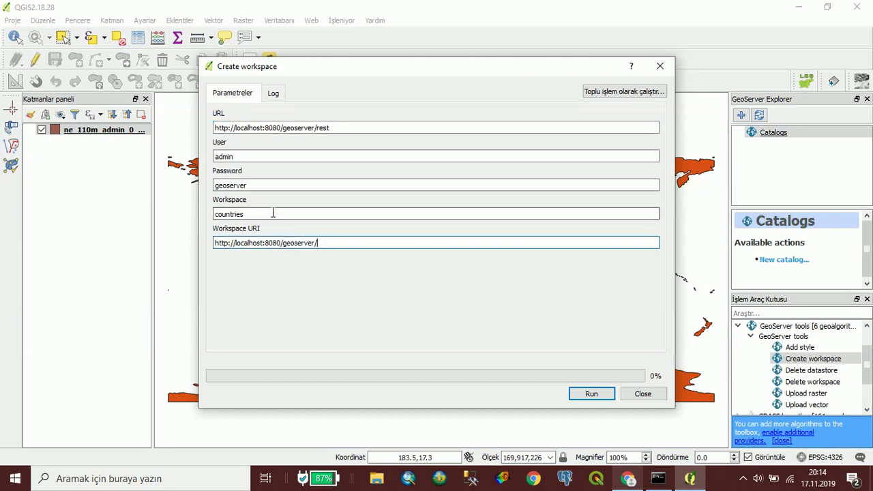
pyautogui.write('coun')
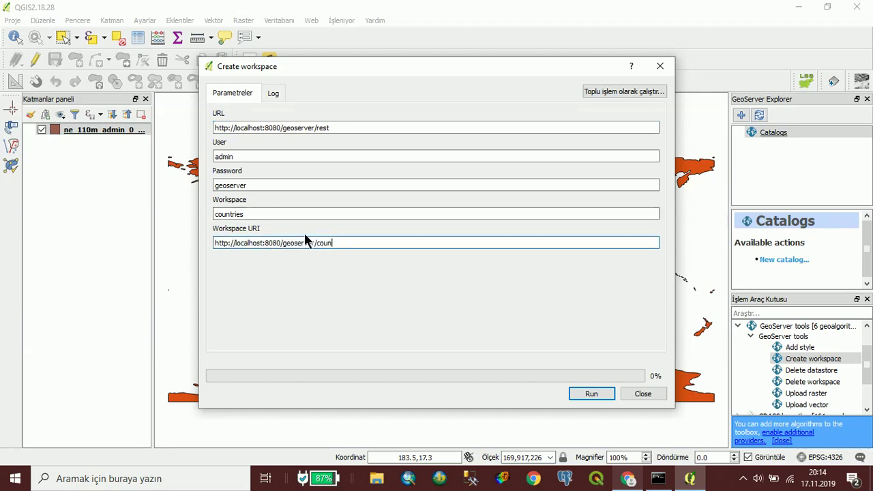
pyautogui.write('tries')
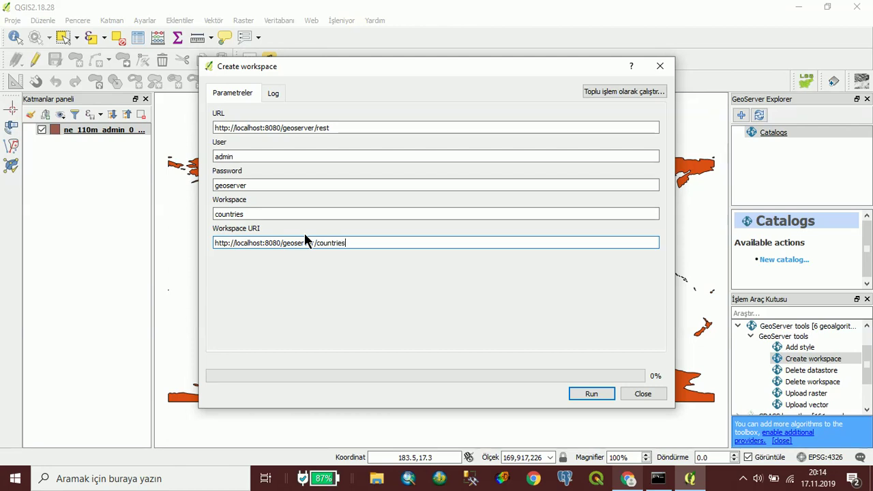
pyautogui.click(590, 394)
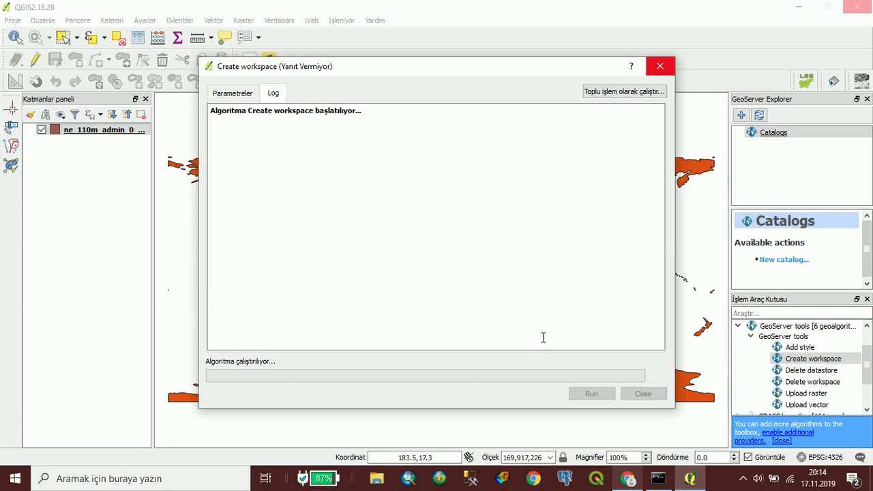
# Switch to the GeoServer workspace page in Chrome while workspace creation runs
pyautogui.click(622, 477)
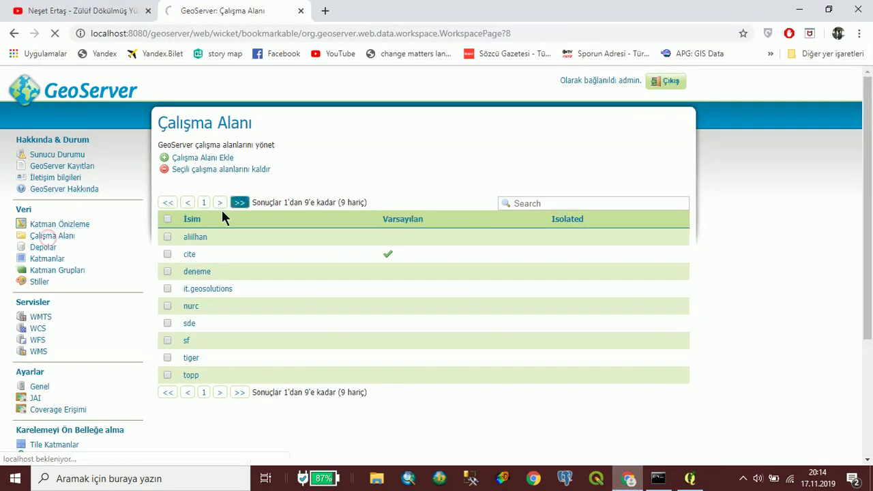
# Reload GeoServer's Çalışma Alanı workspace list, then minimize Chrome back to QGIS
pyautogui.click(50, 237)
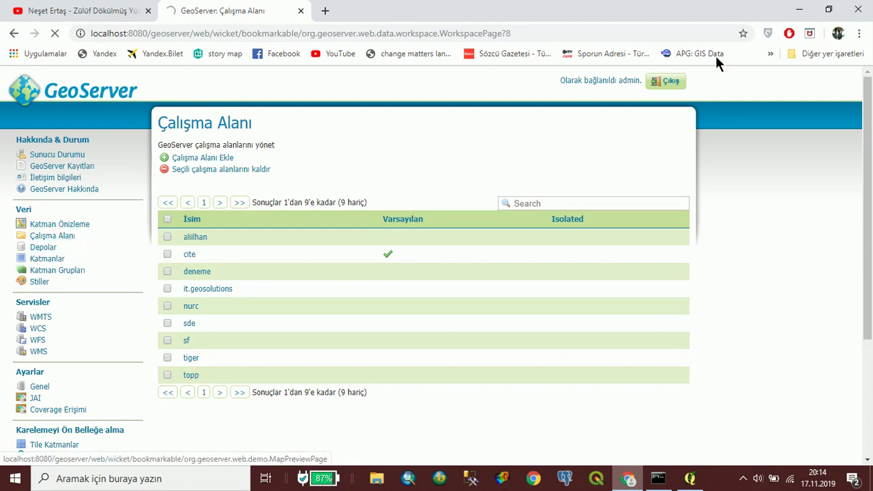
pyautogui.click(795, 10)
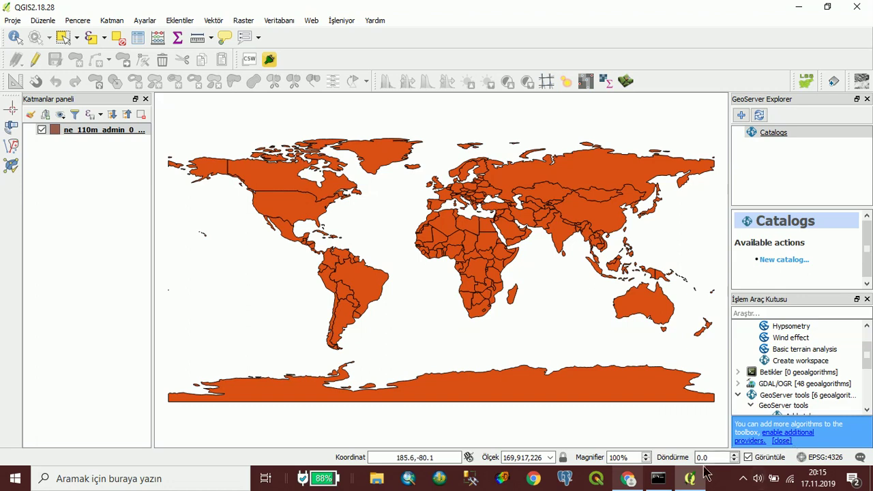
# In Chrome, refresh the Çalışma Alanı list and open the newly listed countries workspace
pyautogui.click(633, 482)
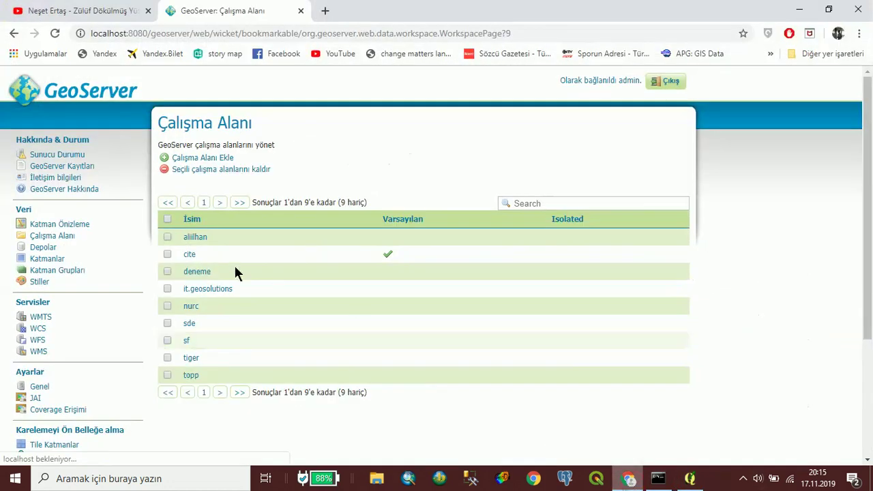
pyautogui.click(52, 239)
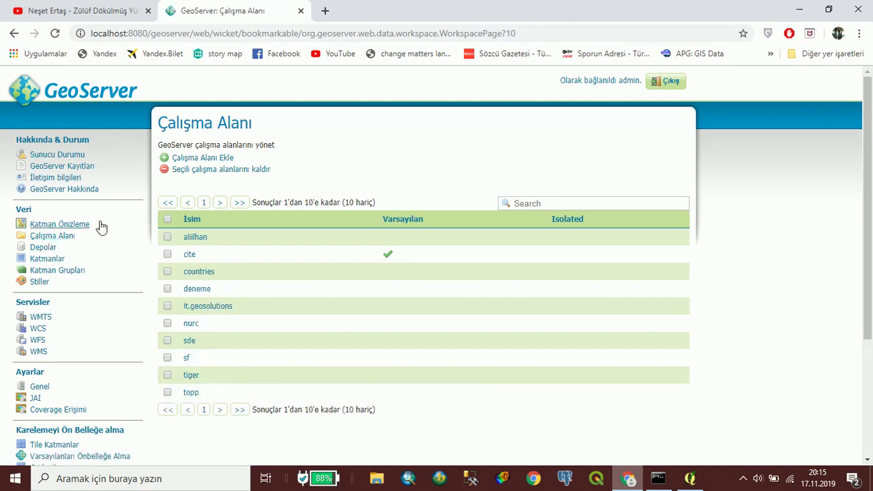
pyautogui.click(199, 272)
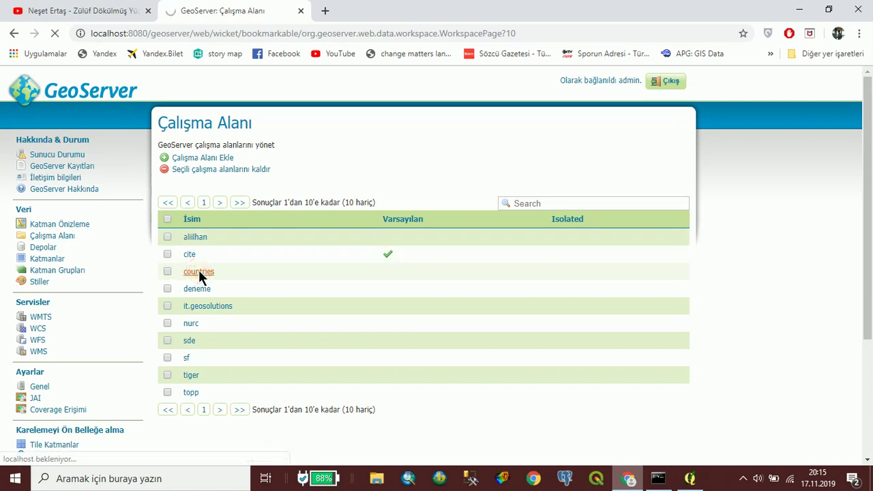